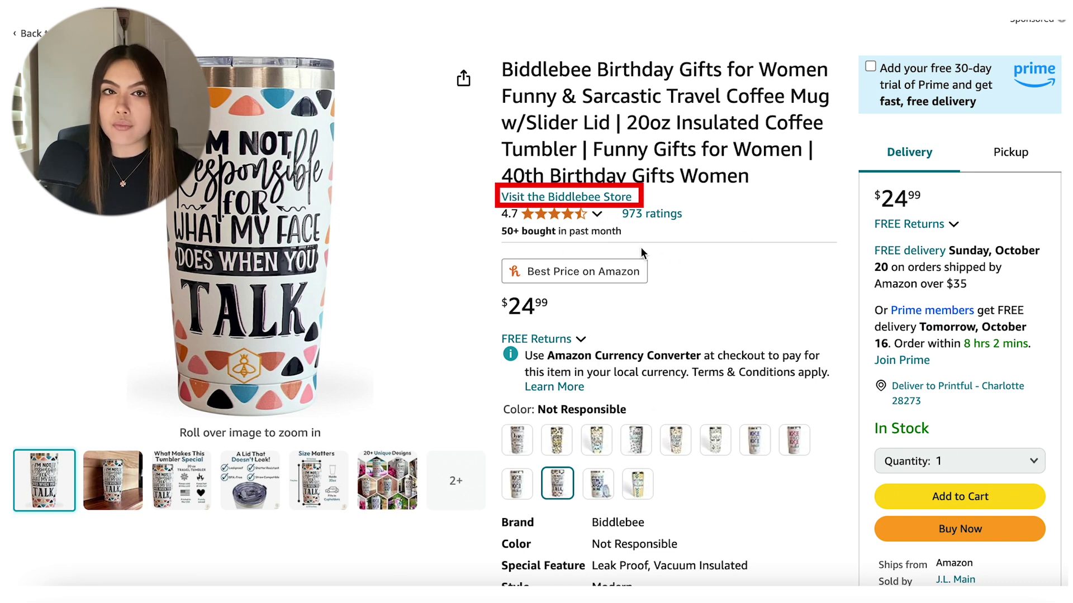
# Open the customization form of the personalized birth-flower skinny tumbler to review its color, flower month and name options.
pyautogui.click(595, 198)
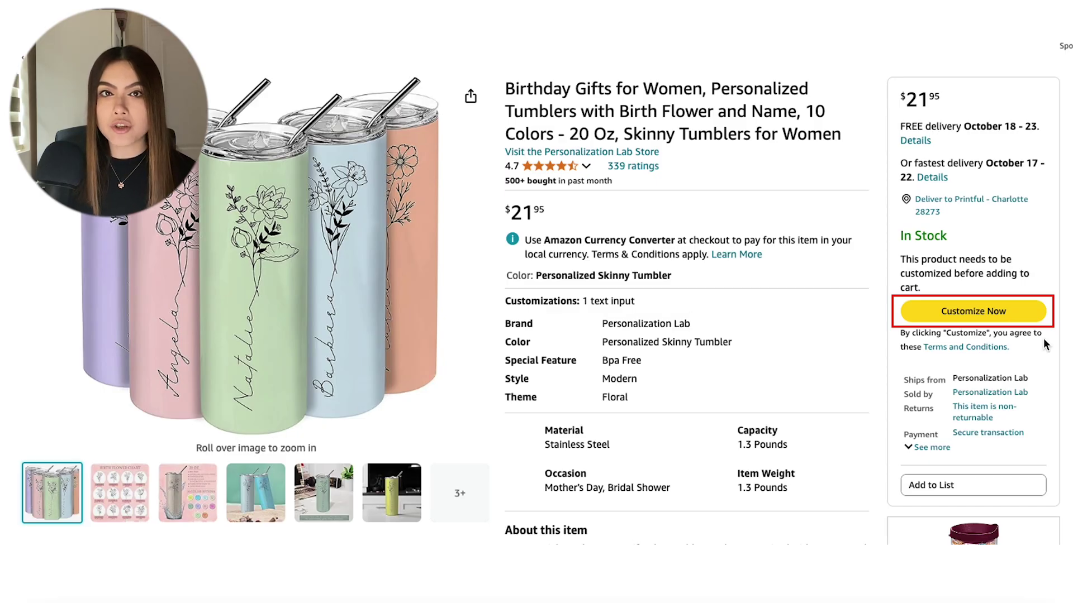
pyautogui.click(996, 298)
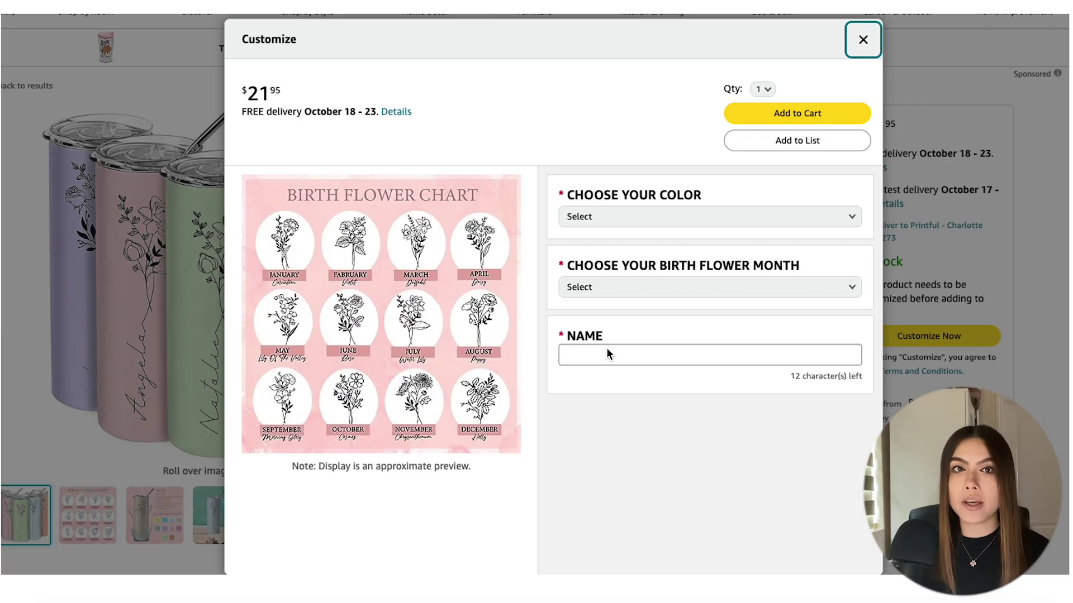
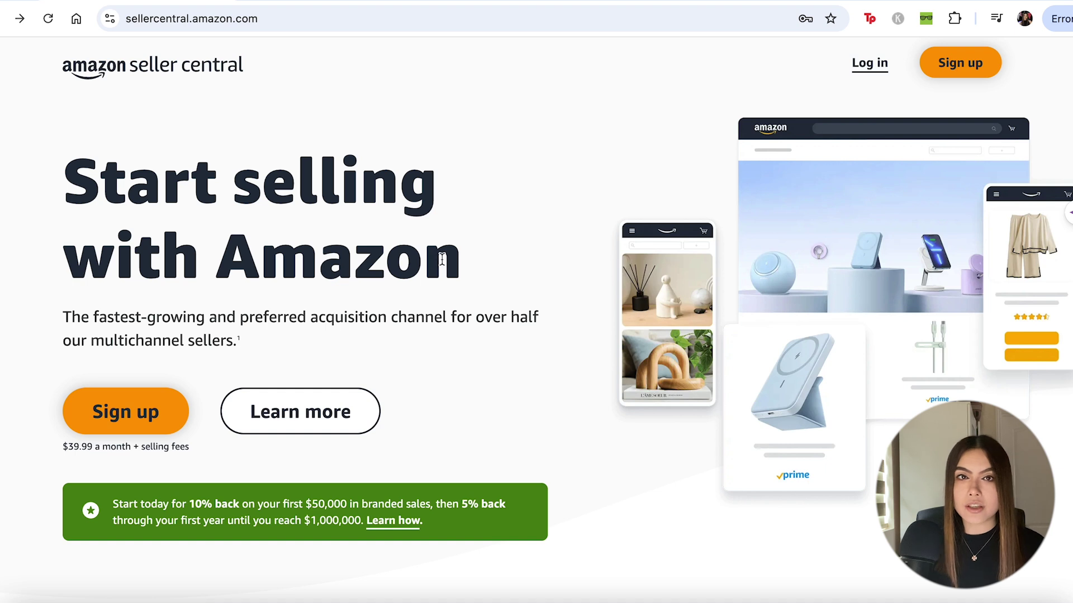
# Begin signing up as a seller on Amazon Seller Central and choose to create a new Amazon account.
pyautogui.click(356, 21)
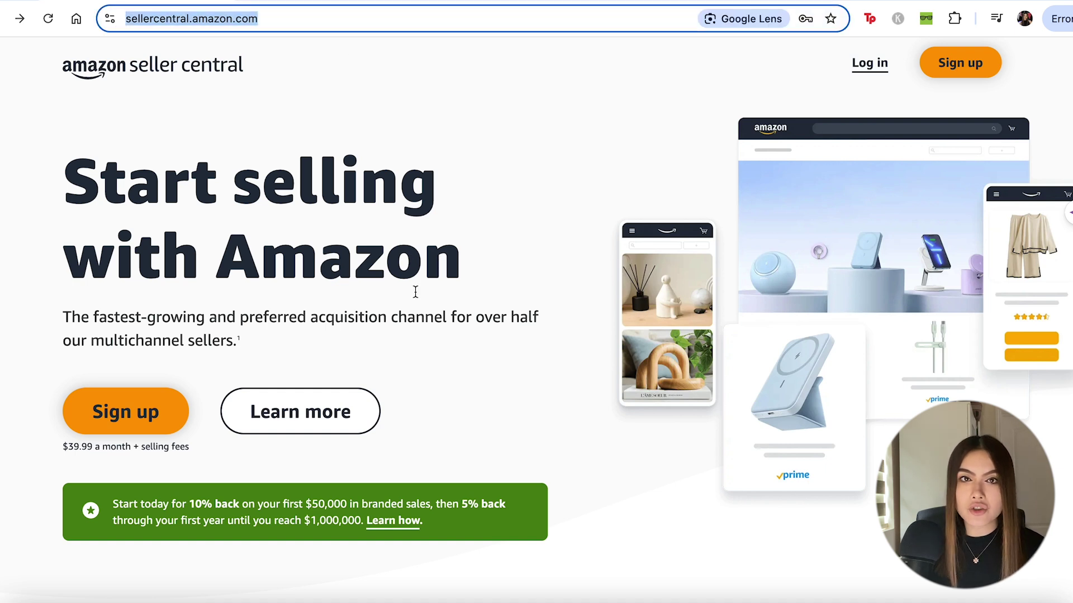
pyautogui.click(417, 295)
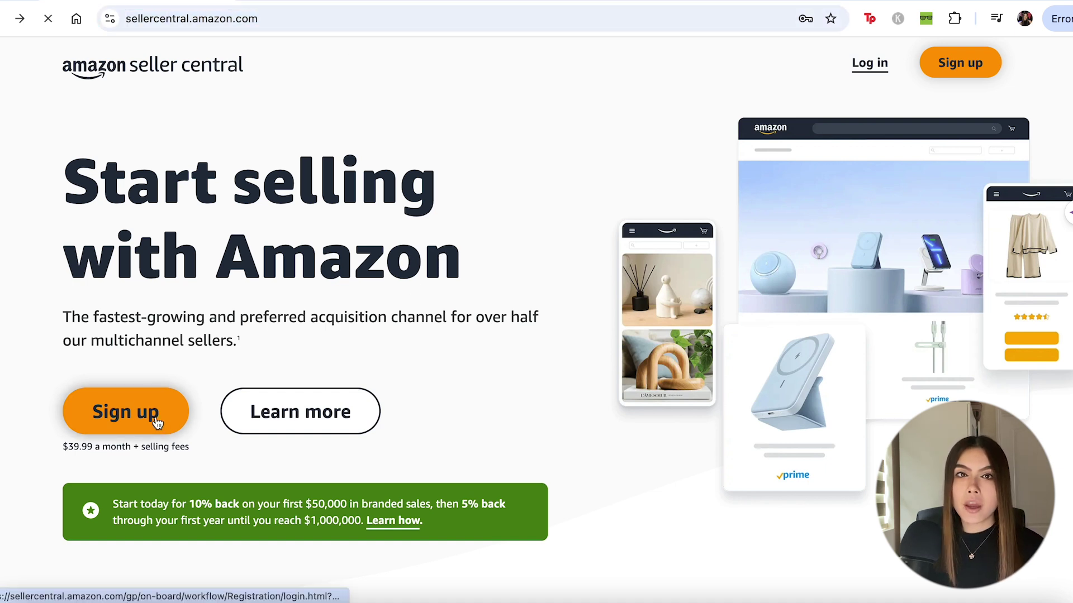
pyautogui.click(157, 424)
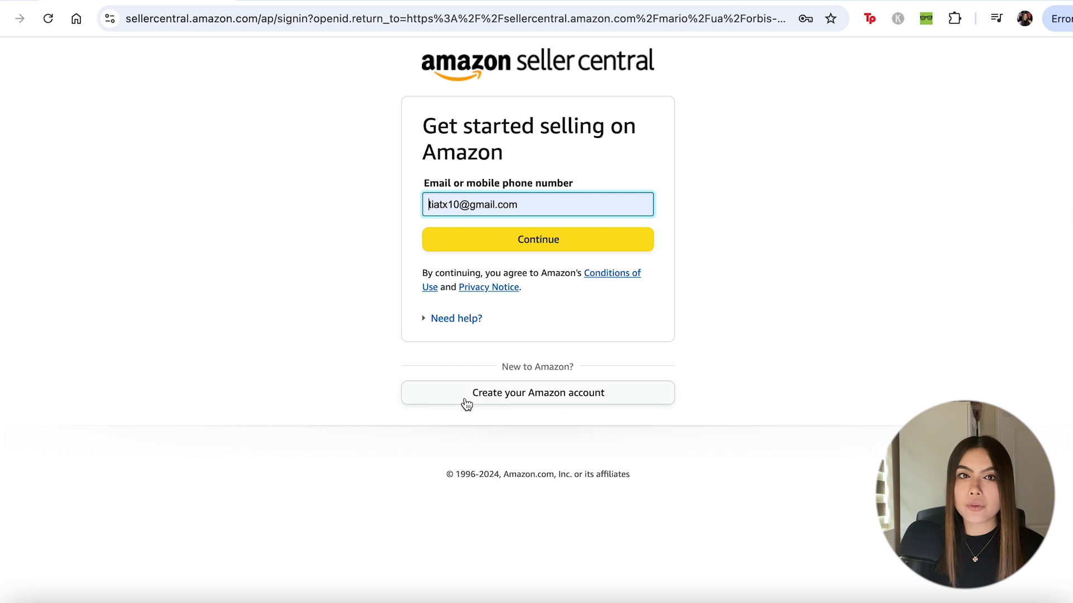
pyautogui.click(507, 397)
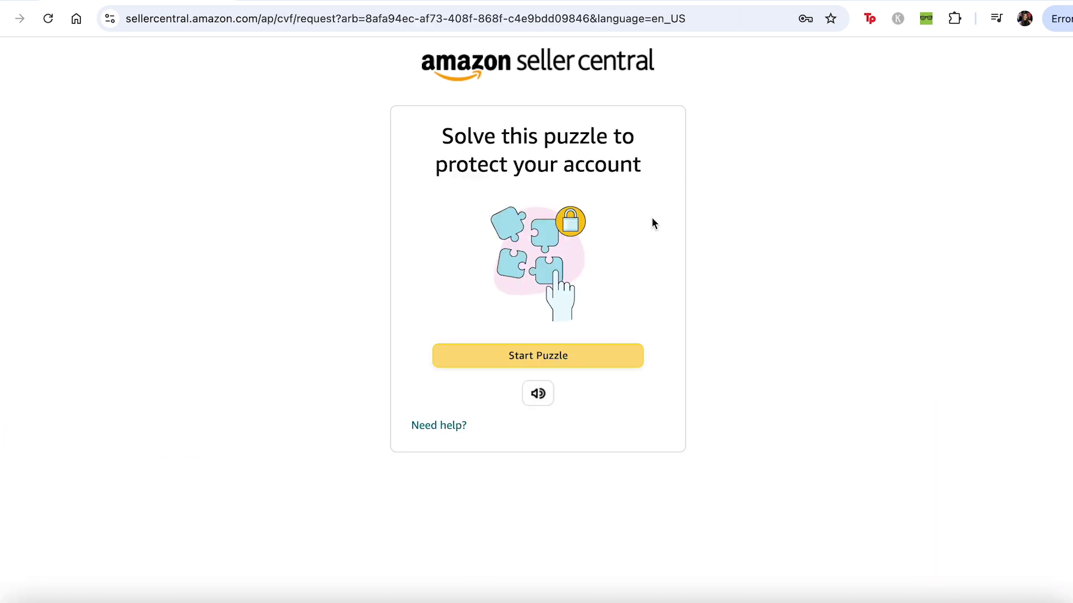
# Start the account protection puzzle and submit the first round with the object facing the hand's direction.
pyautogui.click(581, 355)
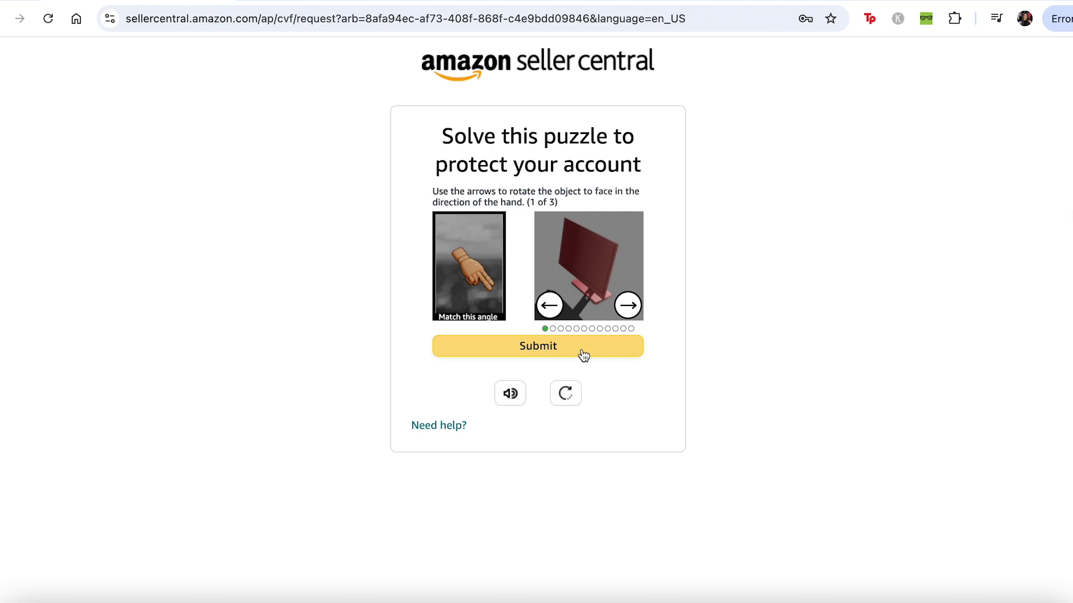
pyautogui.click(628, 306)
pyautogui.click(628, 306)
pyautogui.click(628, 306)
pyautogui.click(628, 306)
pyautogui.click(628, 306)
pyautogui.click(628, 306)
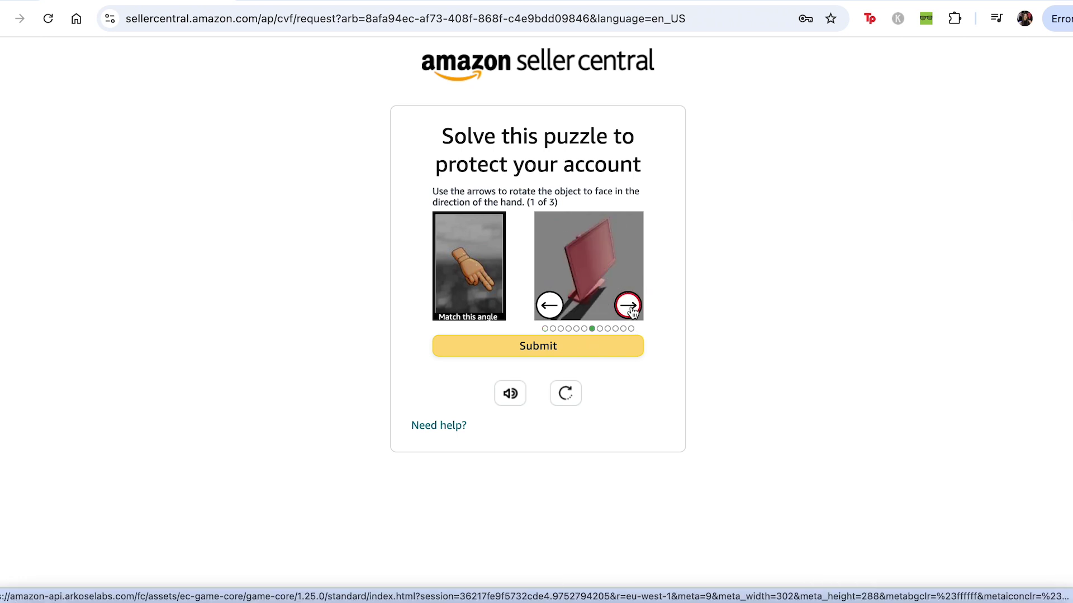
pyautogui.click(549, 306)
pyautogui.click(560, 345)
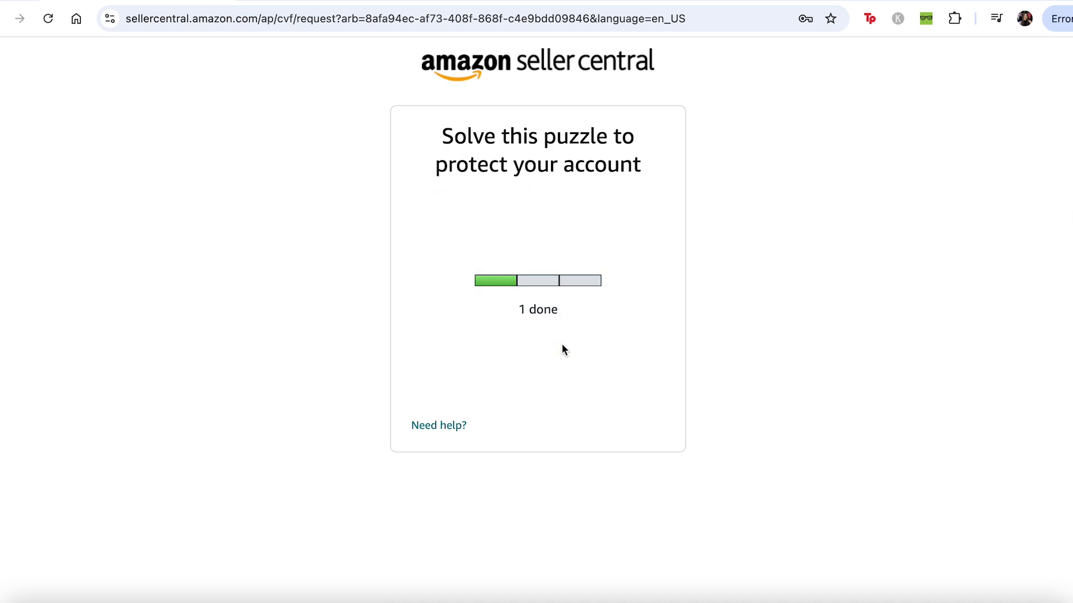
# Rotate the objects to match the hand's direction in puzzle rounds two and three and submit both.
pyautogui.click(629, 307)
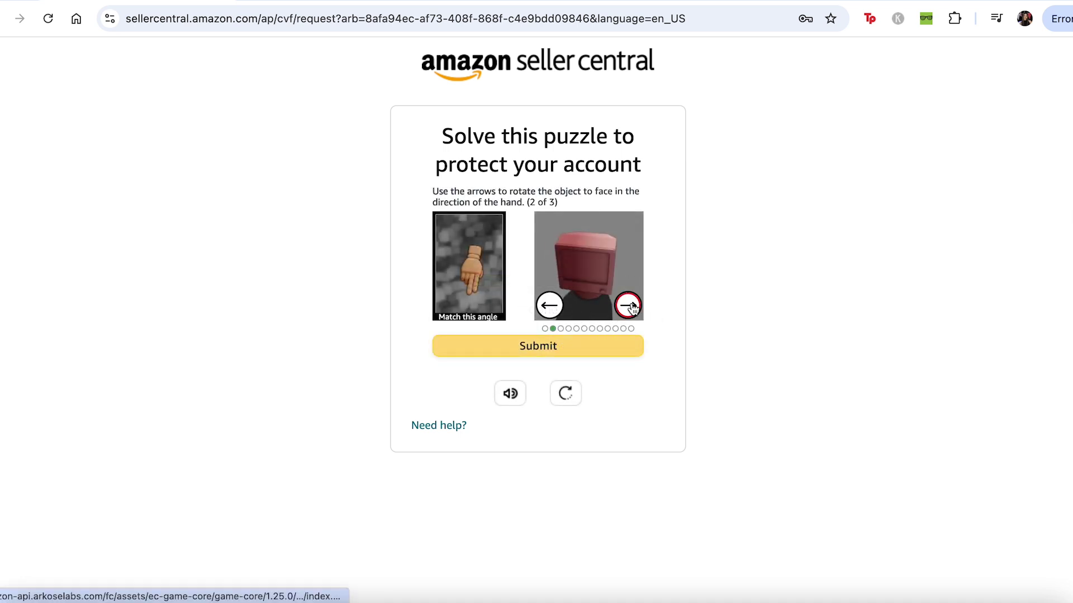
pyautogui.click(599, 345)
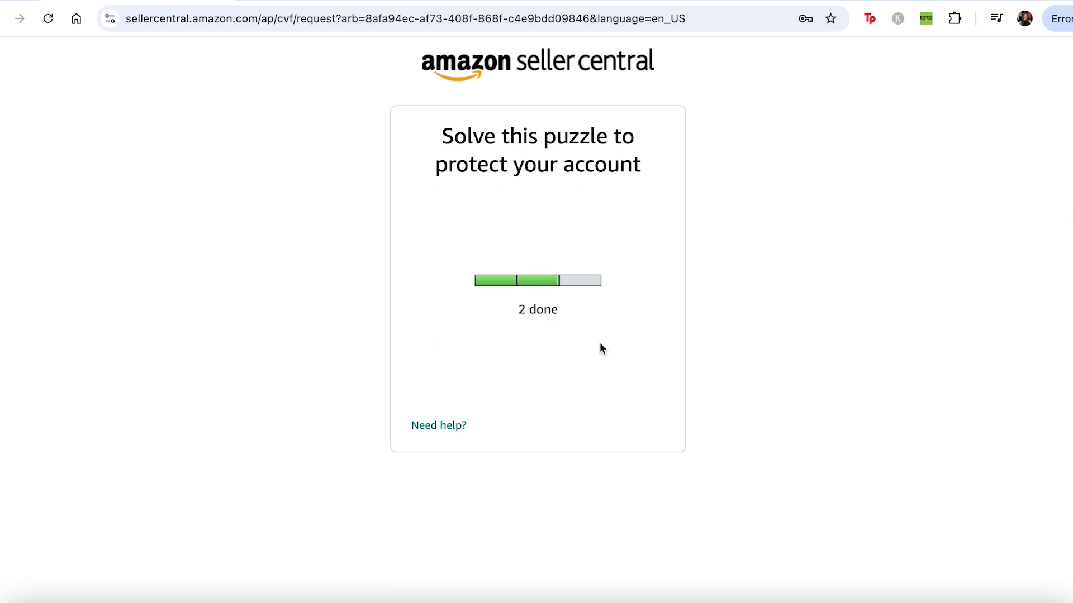
pyautogui.click(563, 316)
pyautogui.click(563, 317)
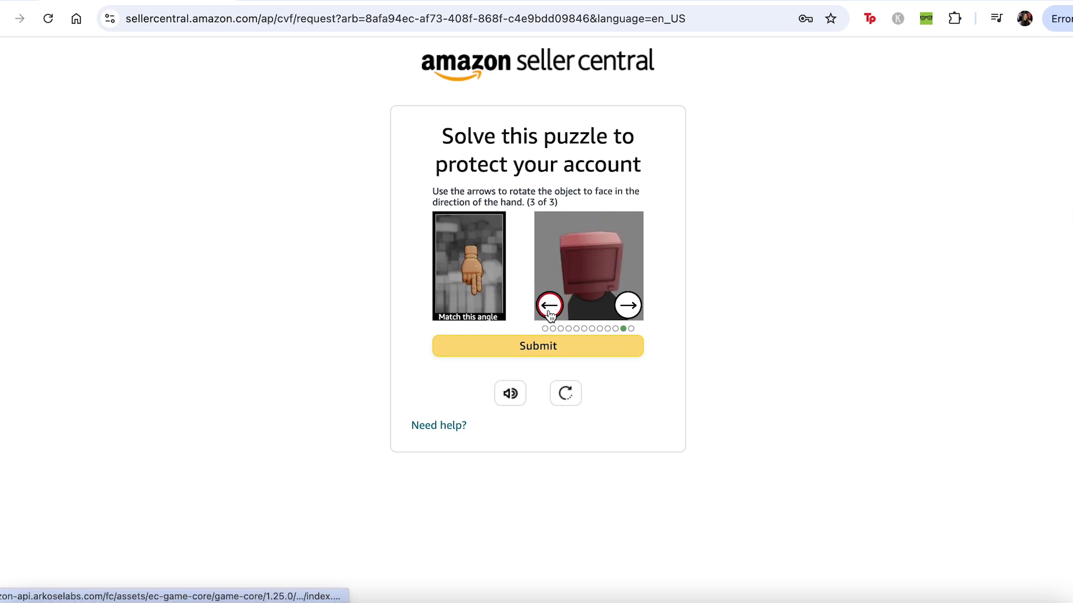
pyautogui.click(560, 318)
pyautogui.click(559, 339)
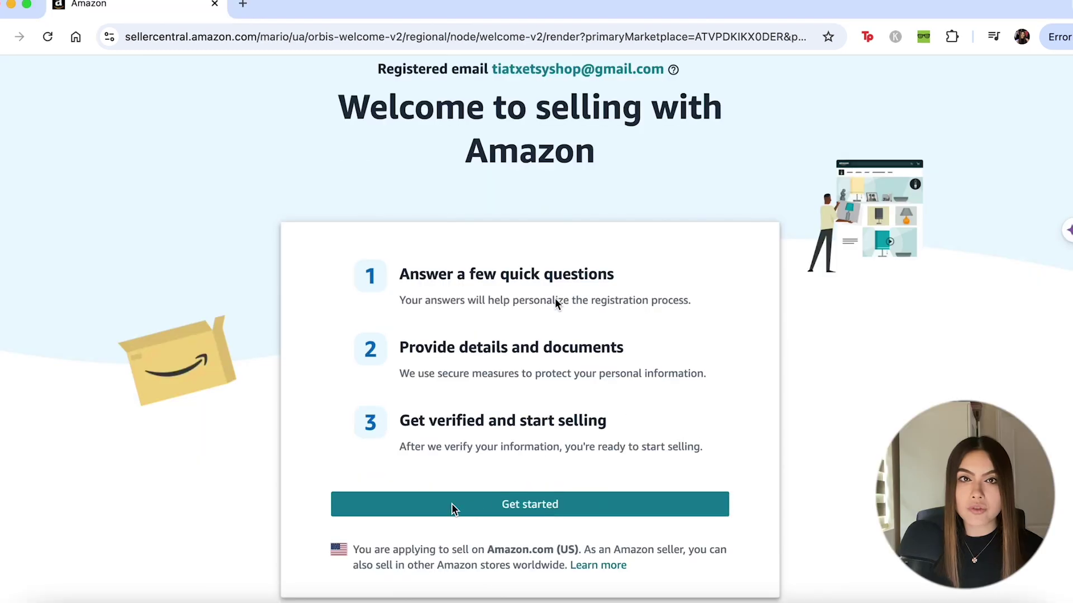
# Start the seller registration and set the business type to Individual (I don't have a registered business).
pyautogui.click(526, 504)
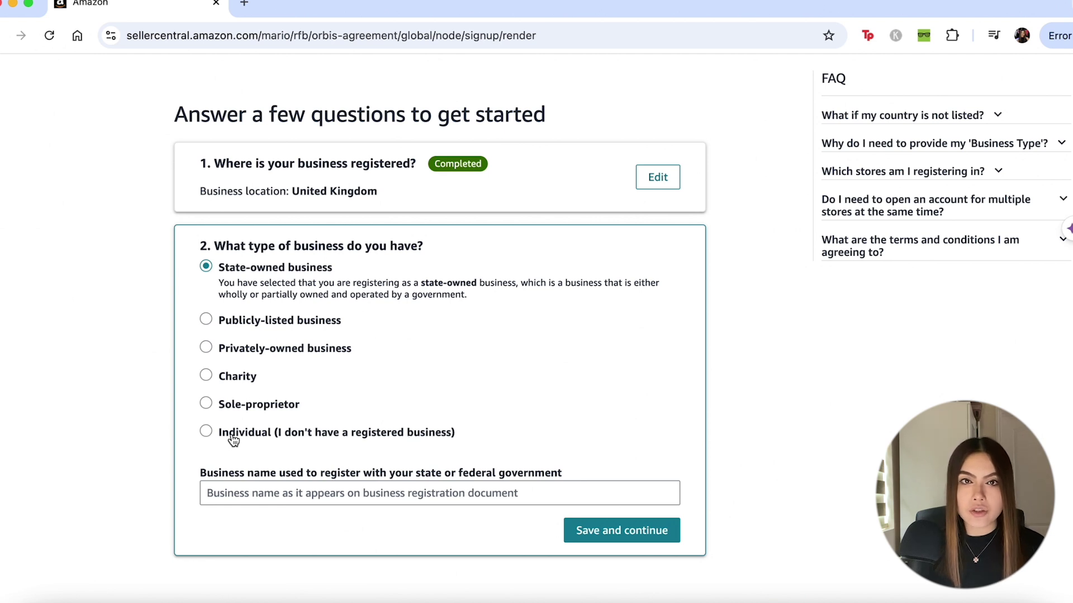
pyautogui.click(234, 442)
pyautogui.scroll(-10, 233, 441)
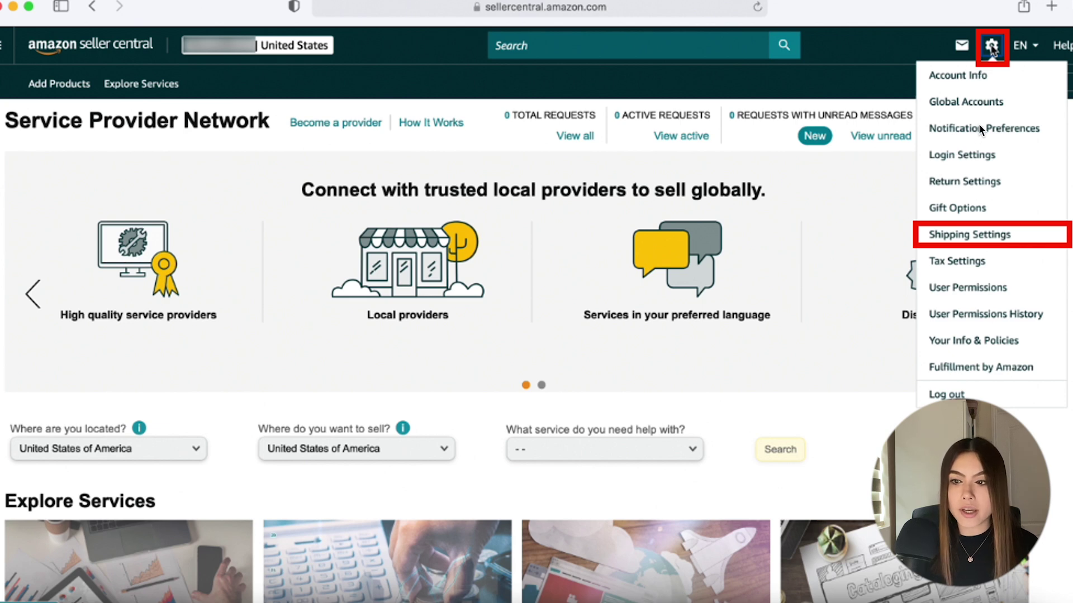
# Open the shipping settings and create a new shipping template.
pyautogui.click(962, 235)
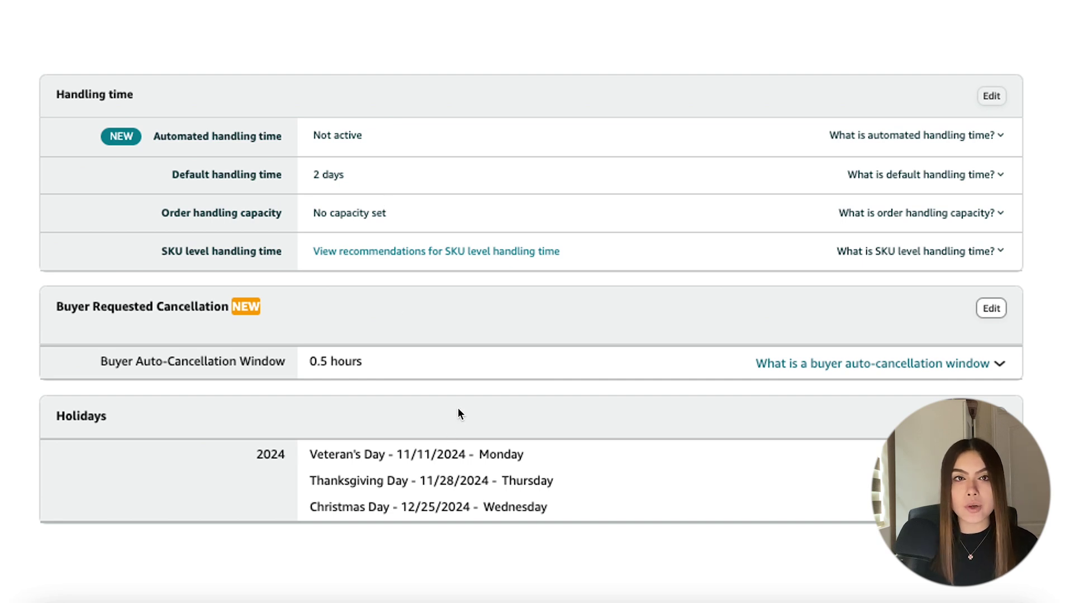
pyautogui.click(234, 150)
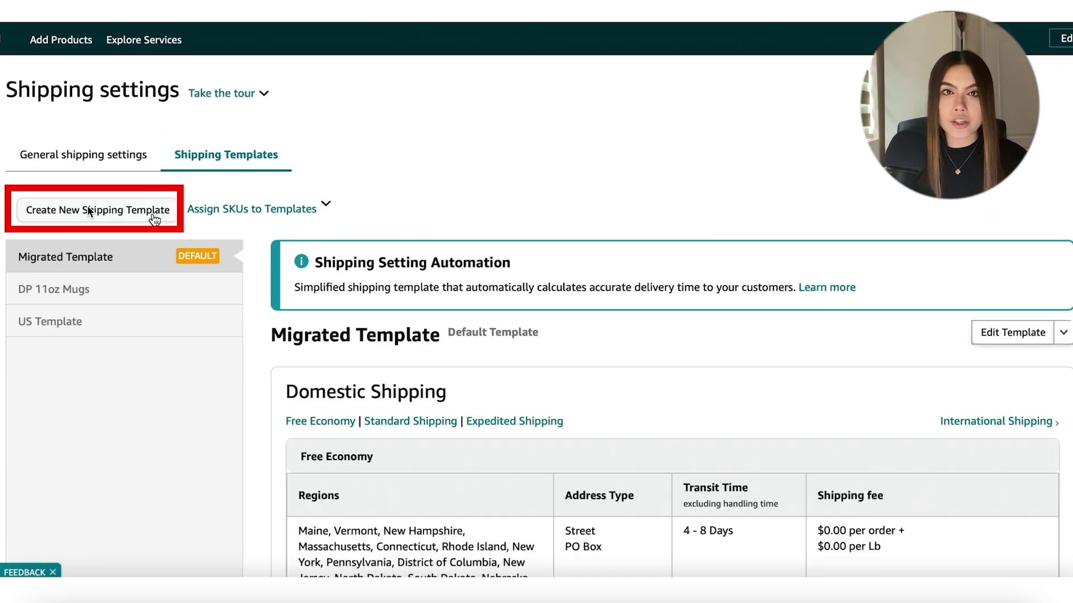
pyautogui.click(89, 208)
pyautogui.click(653, 365)
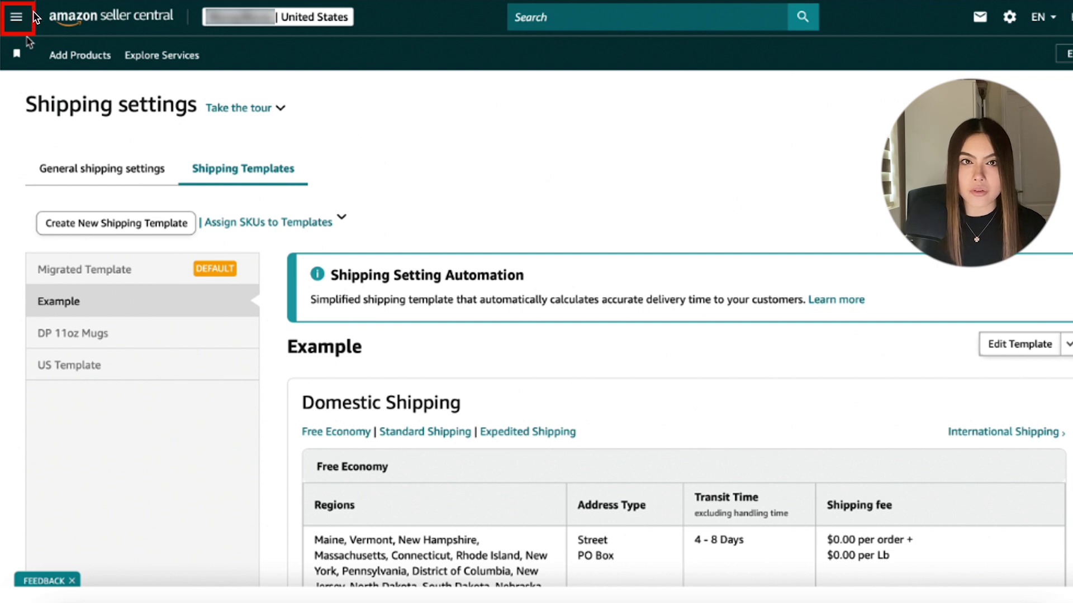
# Start a blank-form listing for the Cool Mug and submit its product identity without a brand name or product ID.
pyautogui.click(16, 17)
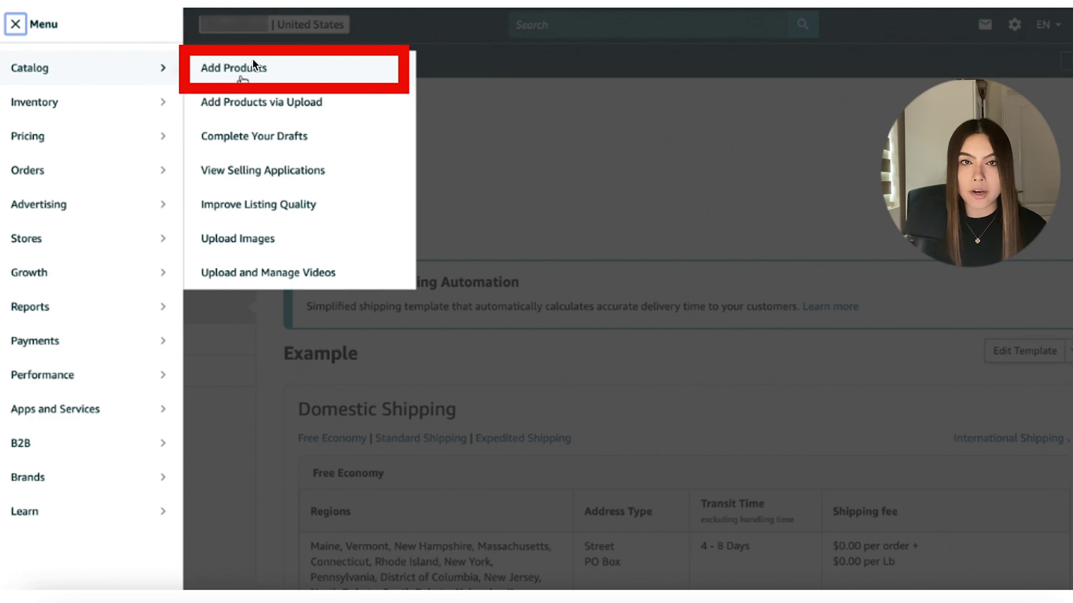
pyautogui.click(252, 65)
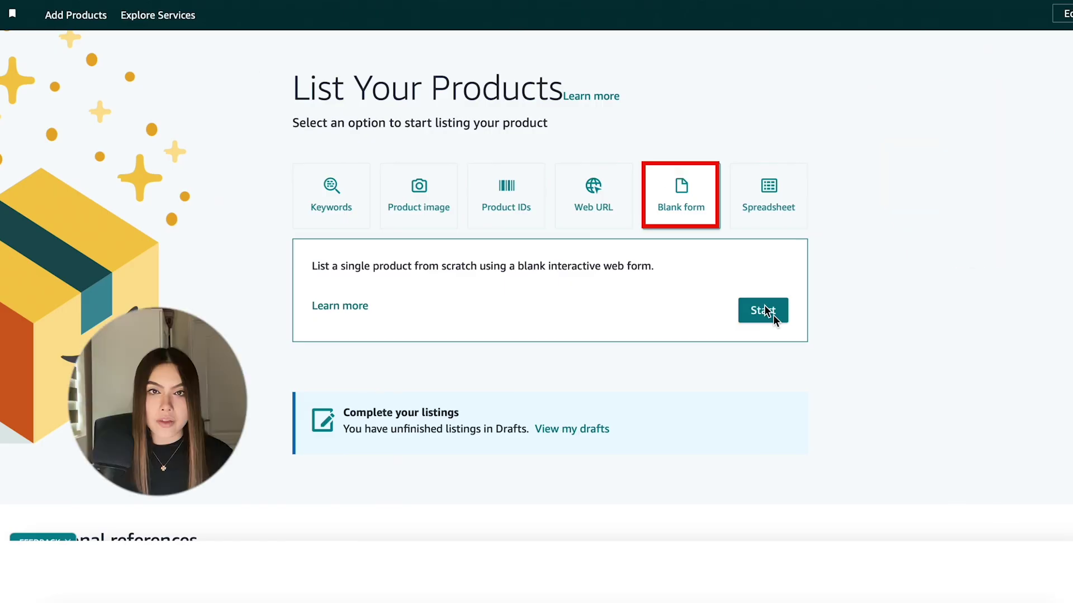
pyautogui.click(763, 307)
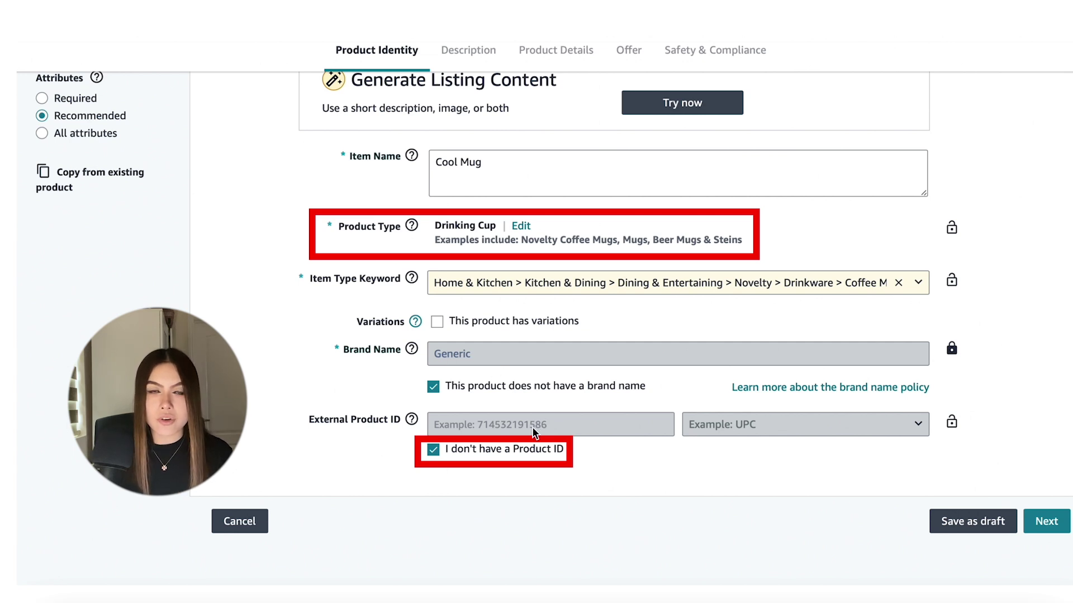
pyautogui.click(1046, 521)
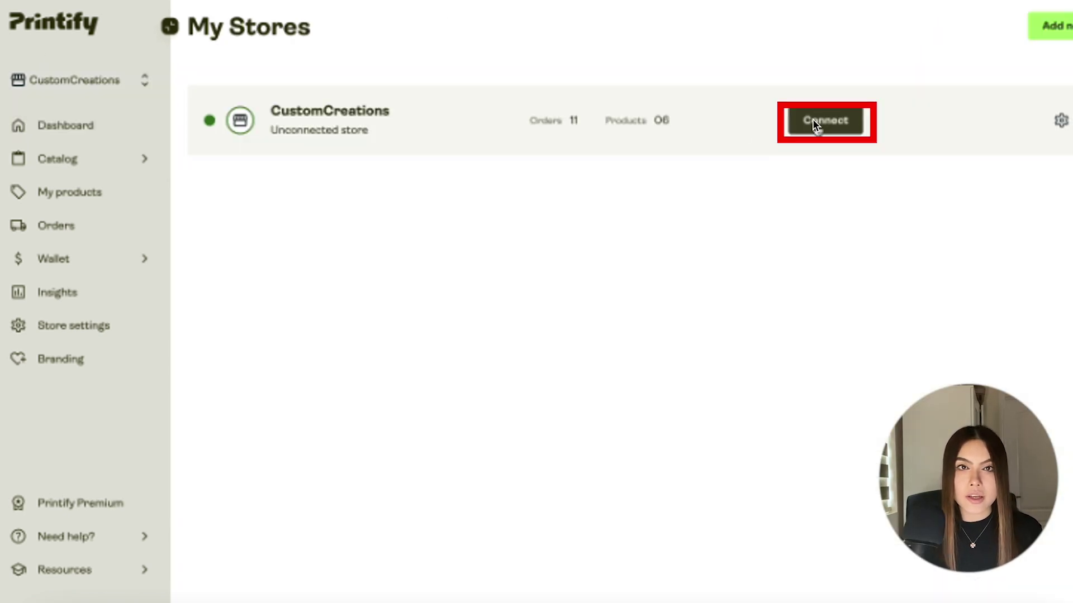
# Switch to Printify, connect the CustomCreations store to Amazon and complete the setup with the GTIN exemption marked as requested.
pyautogui.click(813, 119)
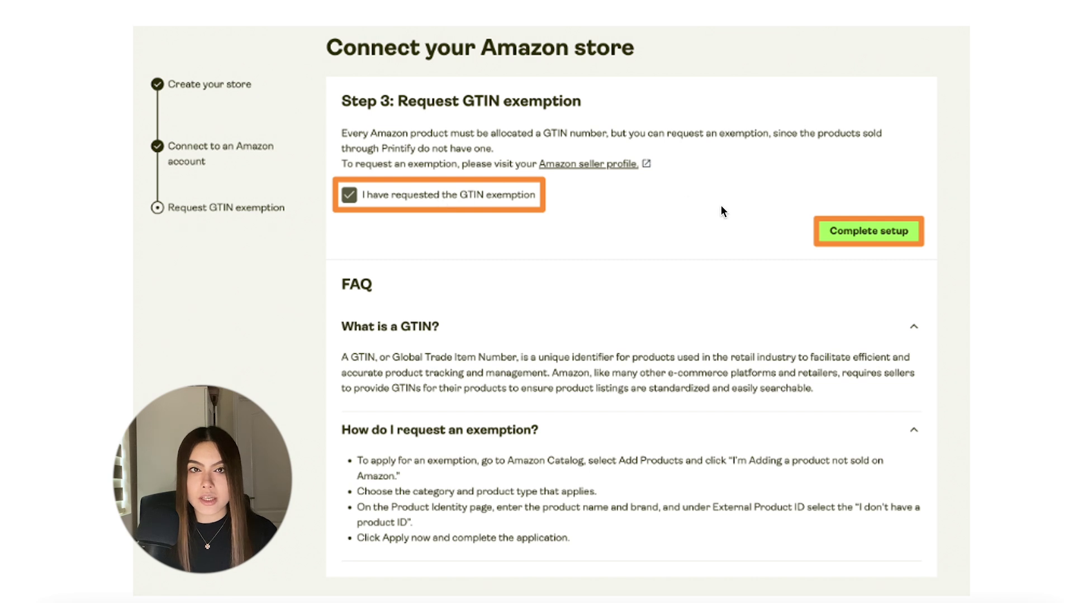
pyautogui.click(849, 228)
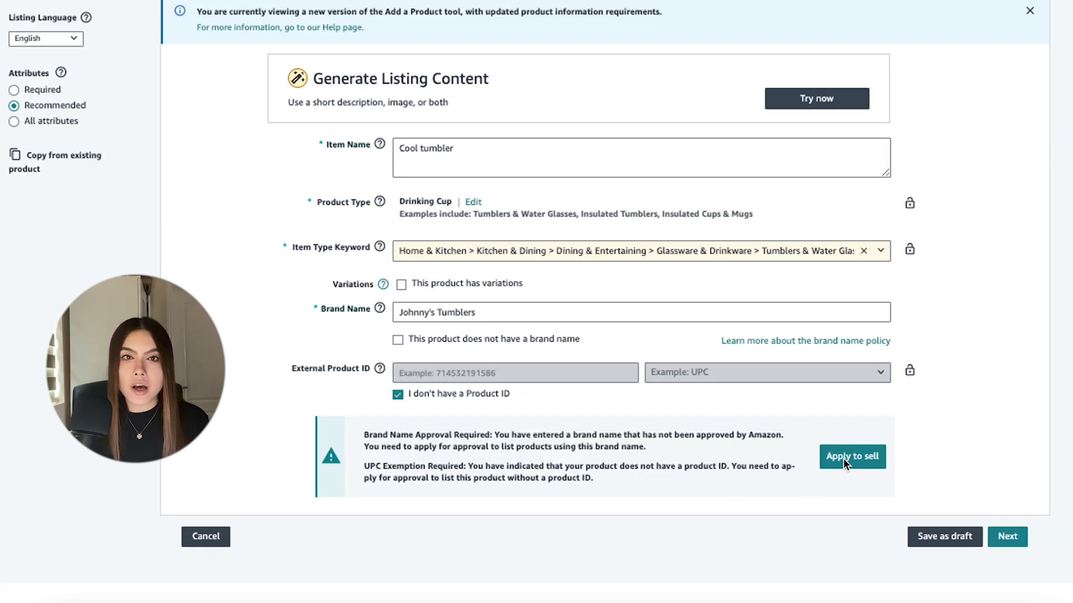
# Switch to Amazon Seller Central and open the approval application to sell under the brand name Johnny's Tumblers.
pyautogui.click(843, 459)
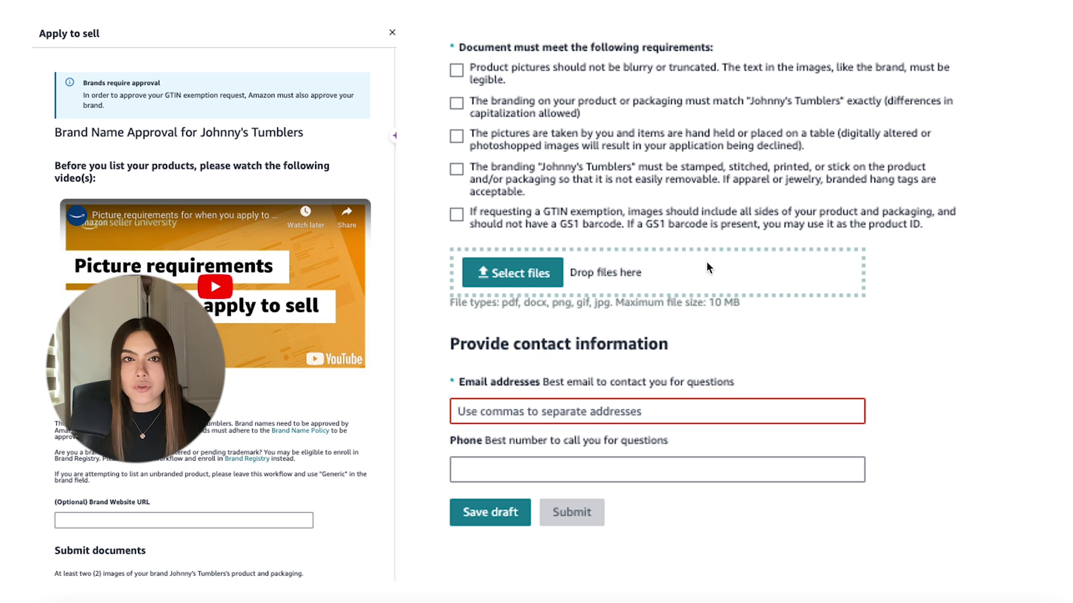
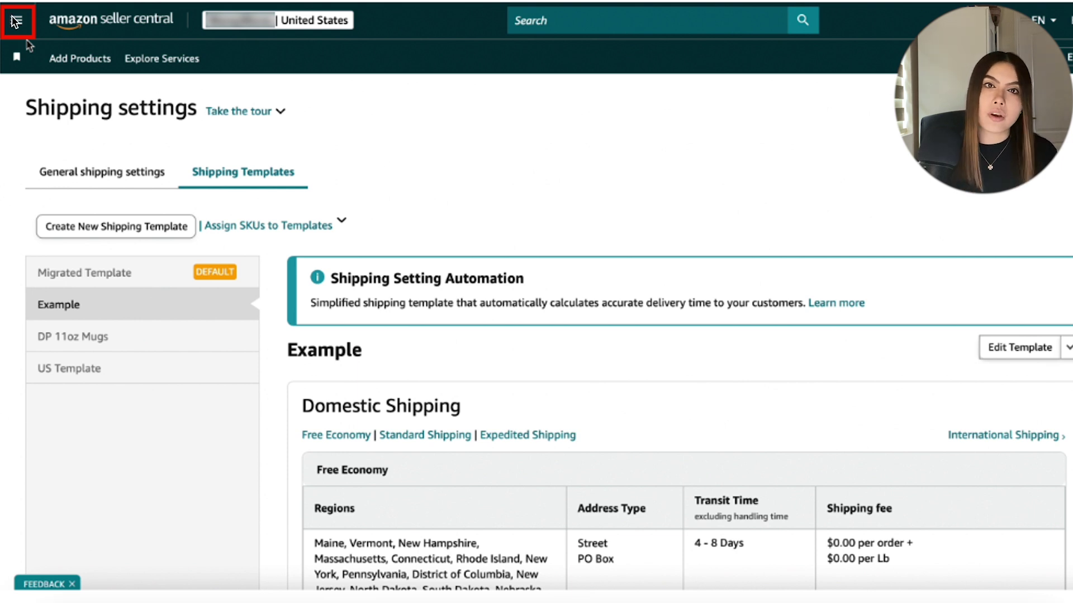
# Start another new product listing from scratch using the blank form.
pyautogui.click(16, 21)
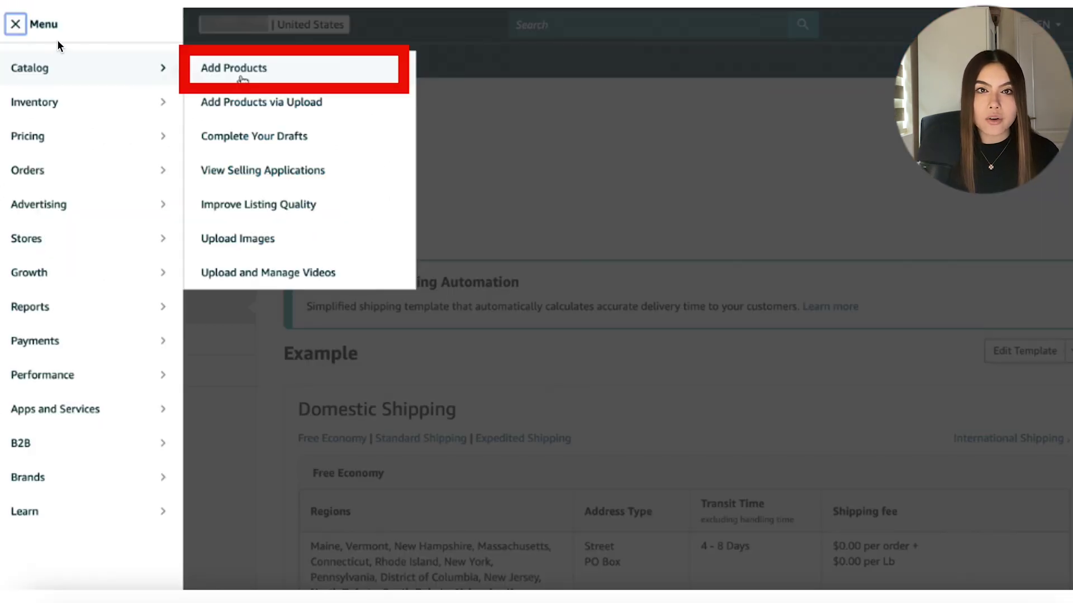
pyautogui.click(256, 70)
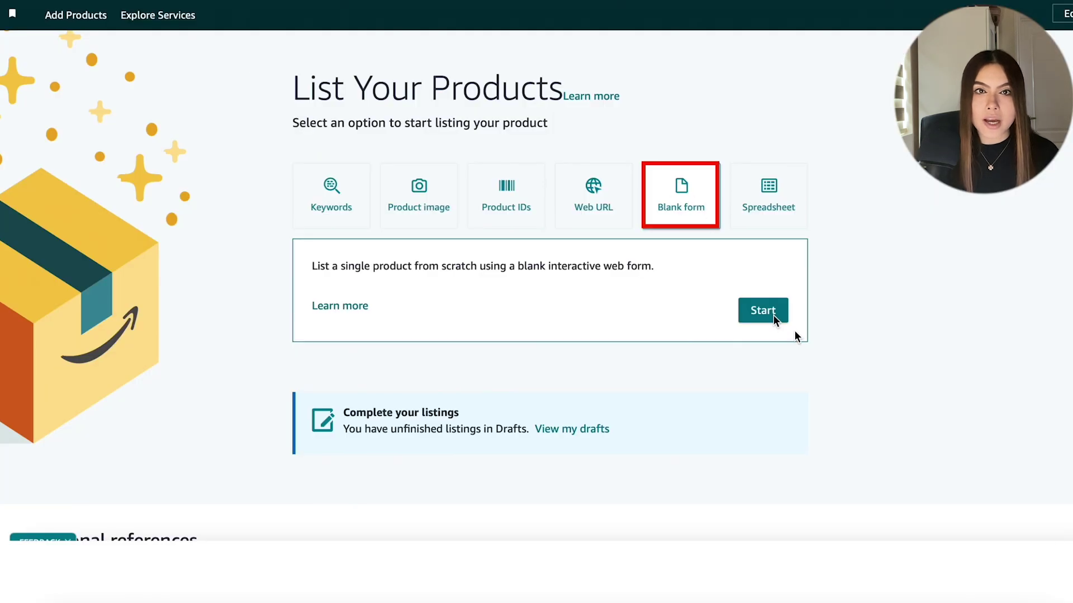
pyautogui.click(774, 316)
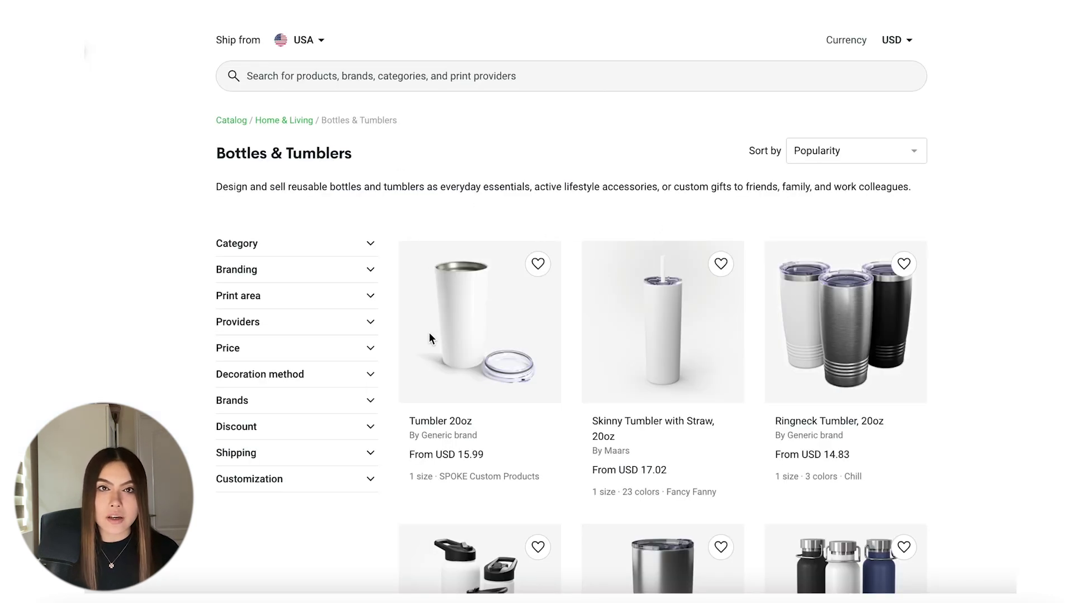
# Switch to Printify, choose the Tumbler 20oz and generate listing details with AI from "20oz tumbler that says world's best mom".
pyautogui.click(484, 313)
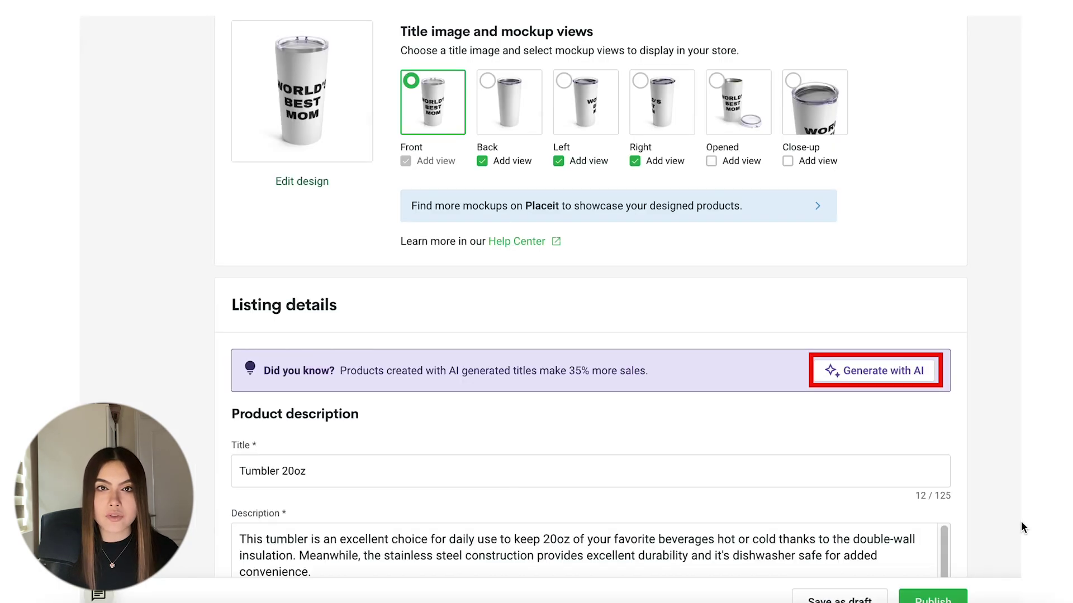
pyautogui.click(886, 371)
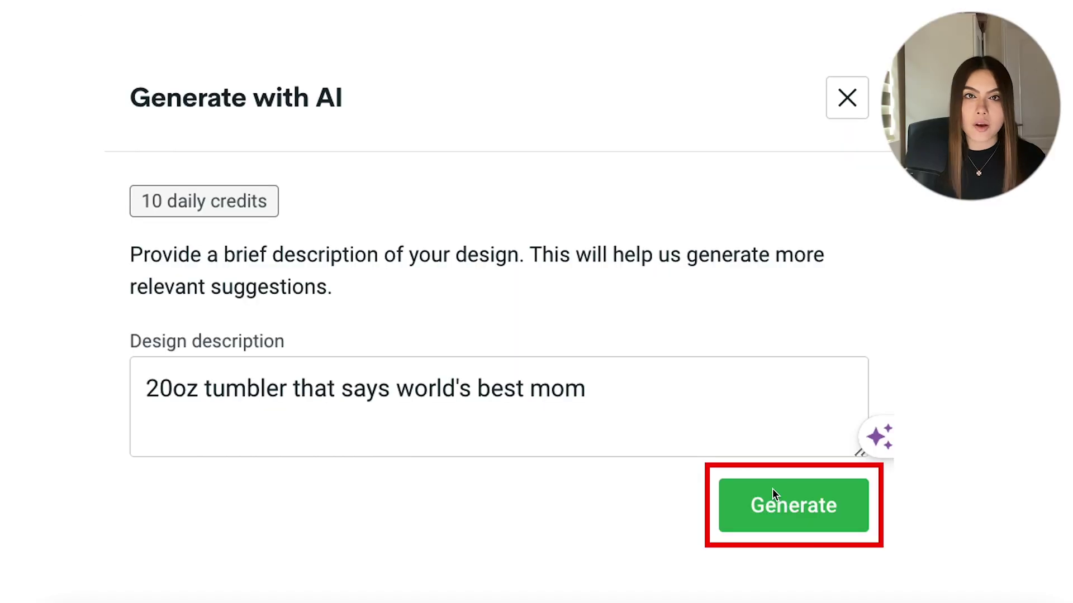
pyautogui.click(773, 494)
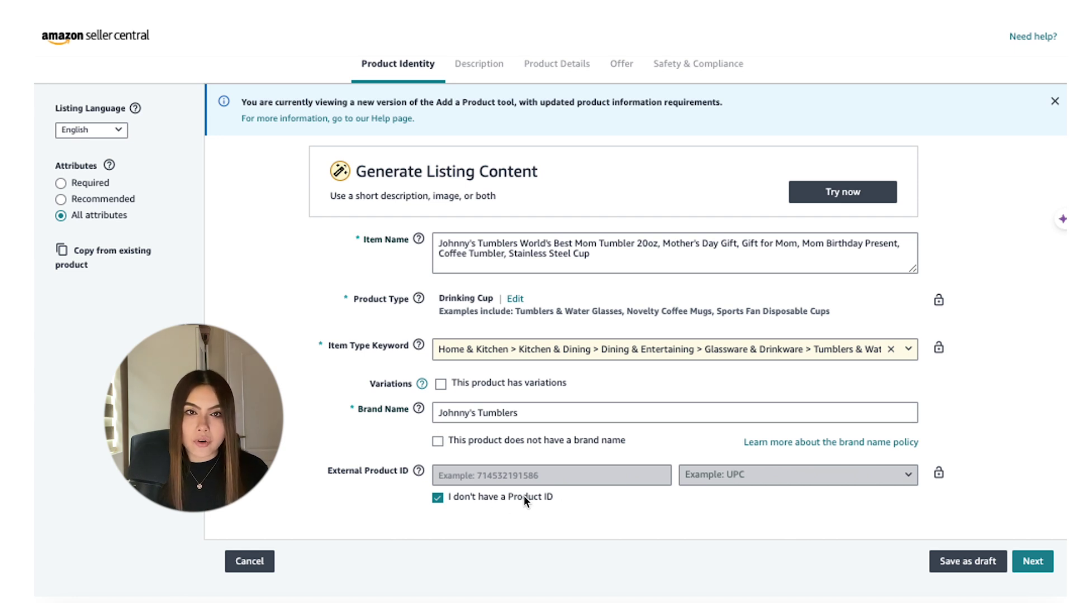
# Switch to Amazon Seller Central, continue past the World's Best Mom tumbler's product identity and add more product description fields.
pyautogui.click(1032, 561)
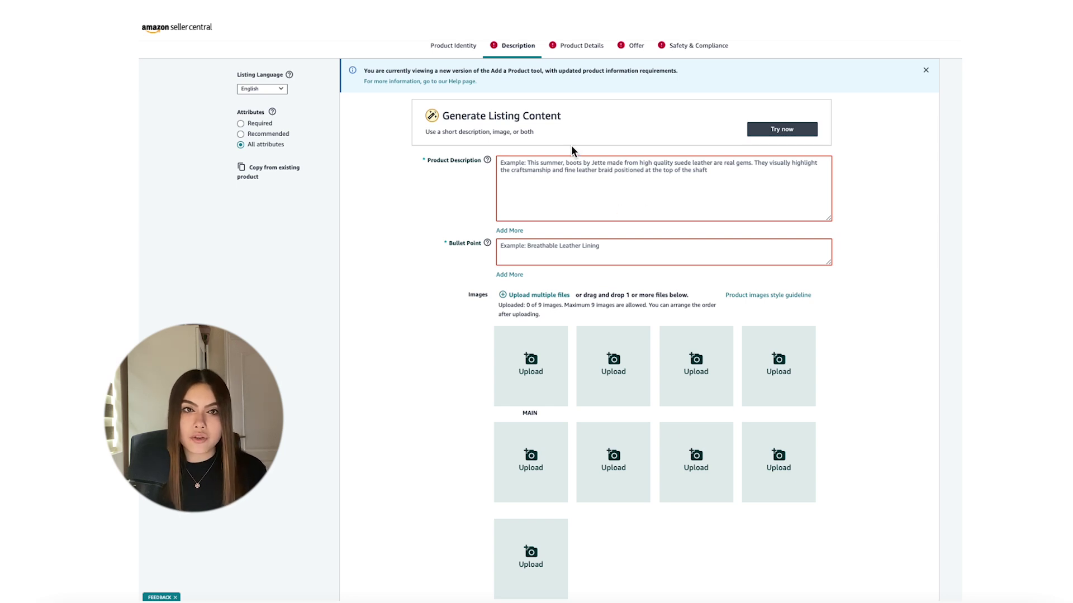
pyautogui.click(520, 231)
pyautogui.click(519, 231)
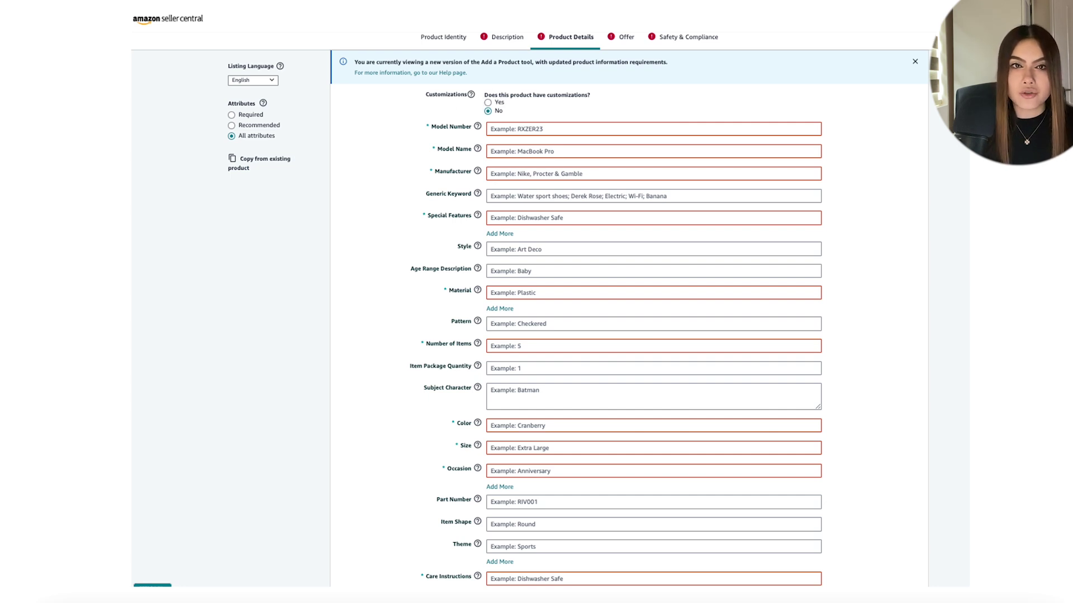
# Move on to the tumbler listing's offer section and submit the listing after the Safety & Compliance section.
pyautogui.click(610, 32)
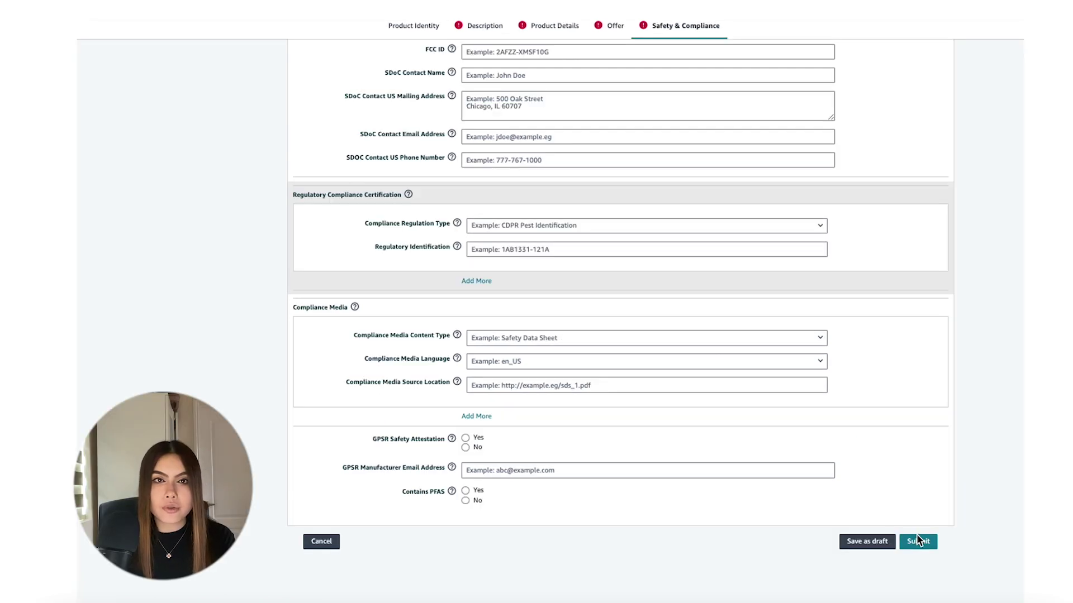
pyautogui.click(916, 536)
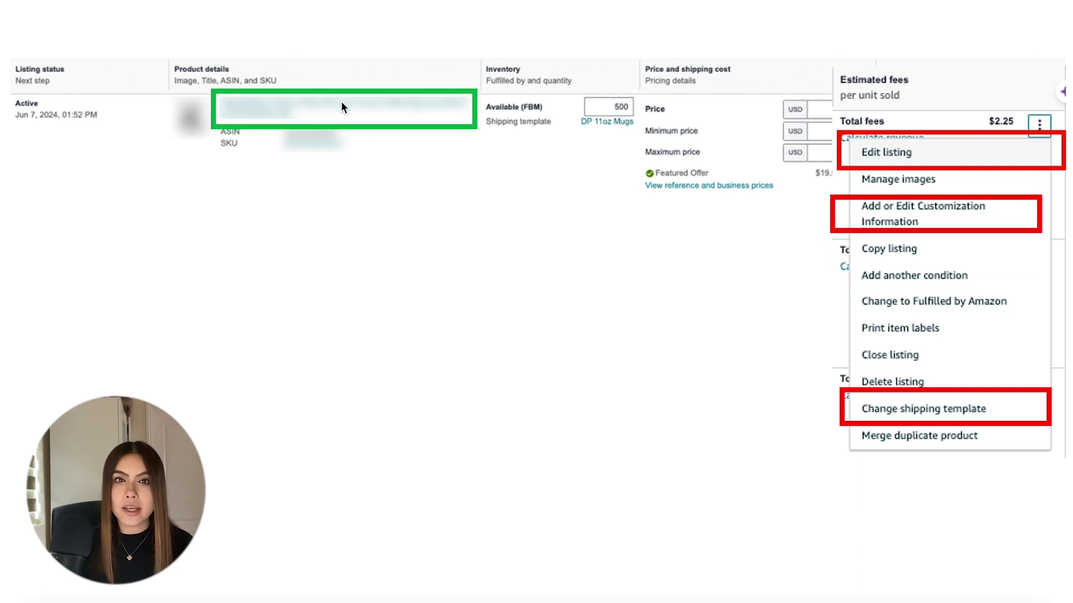
# Open the product page of the active listing in the inventory.
pyautogui.click(372, 103)
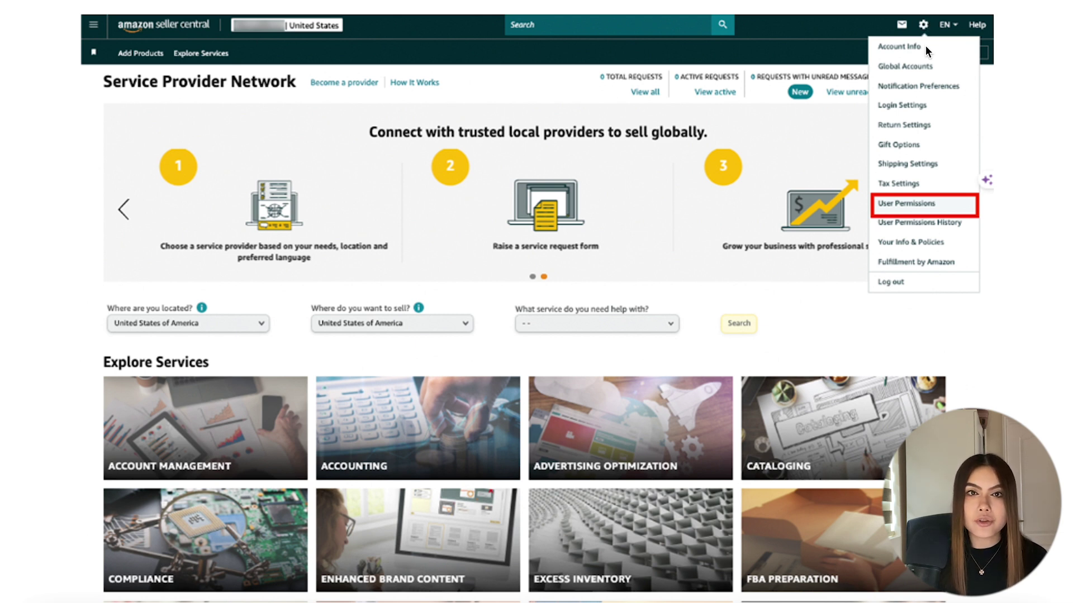
# Open the account's user permissions and view the access rights of the second current user.
pyautogui.click(922, 206)
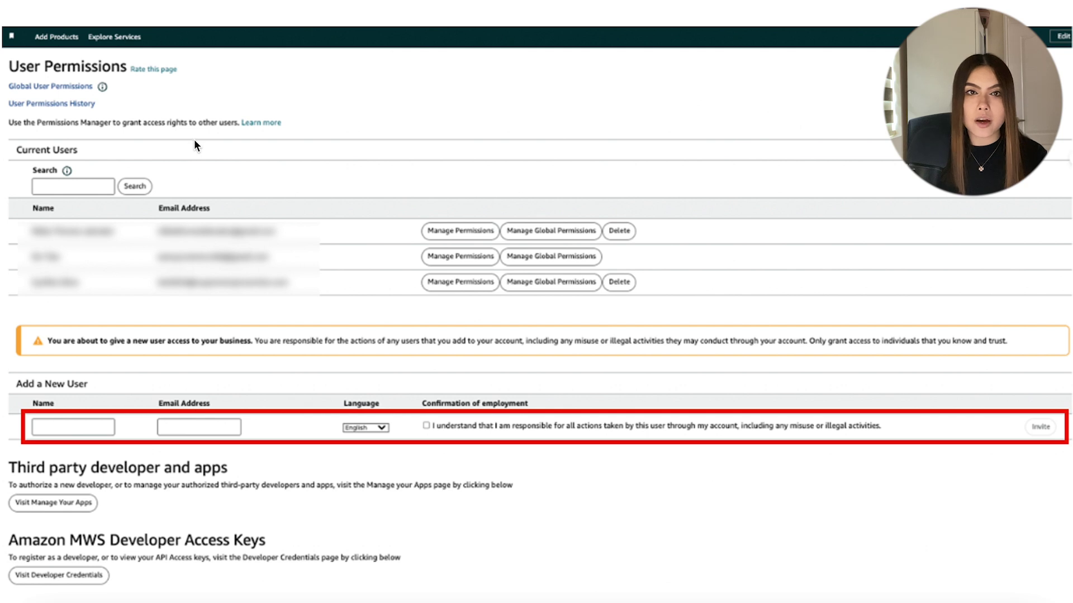
pyautogui.click(445, 258)
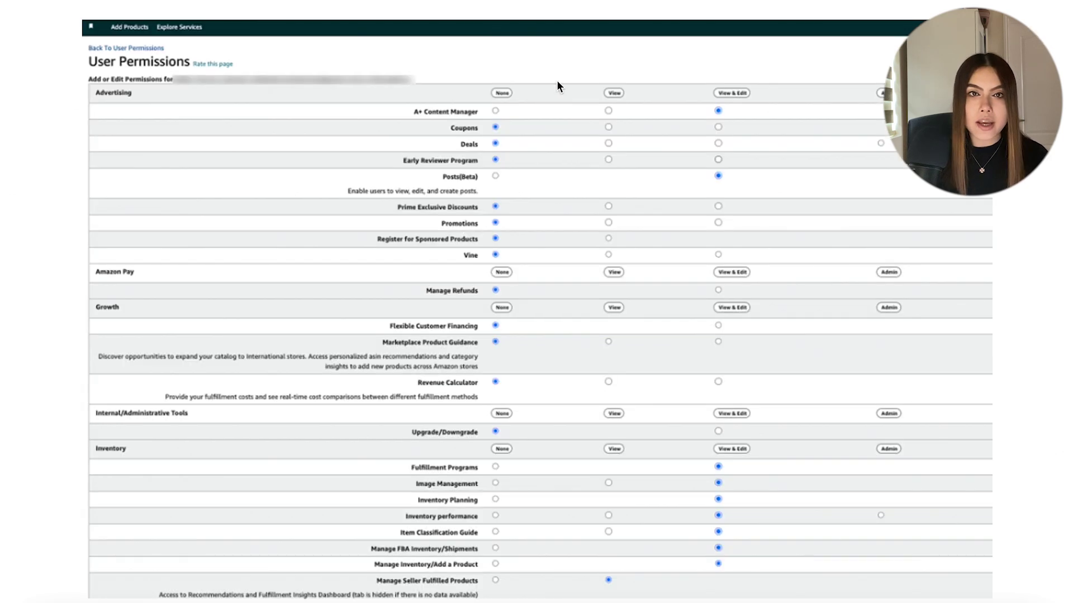